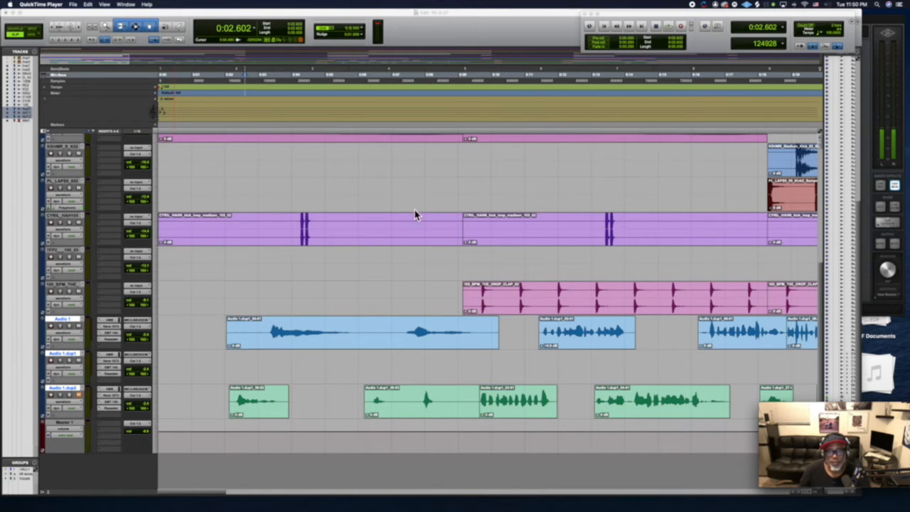
Remove the silence before, between and after the two phrases in the first clip on the Audio 1 track.
click(413, 149)
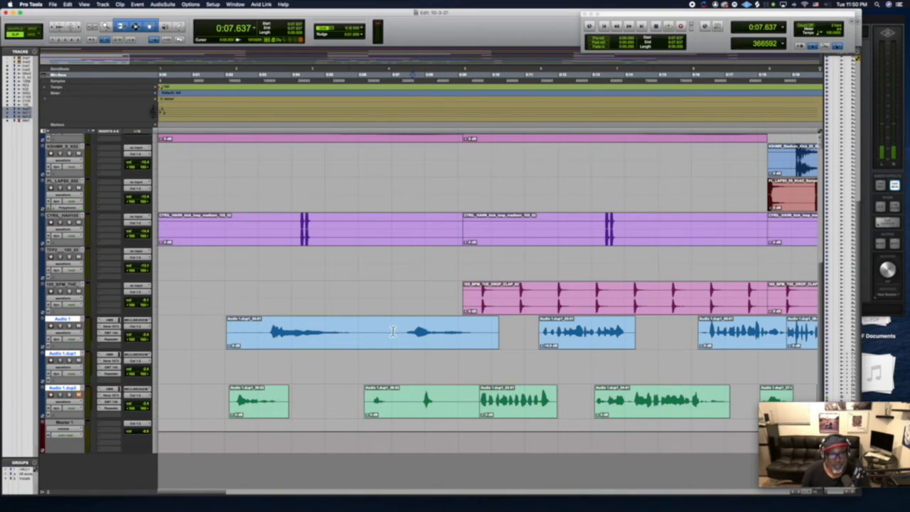
click(378, 349)
drag(268, 331, 216, 328)
key(Delete)
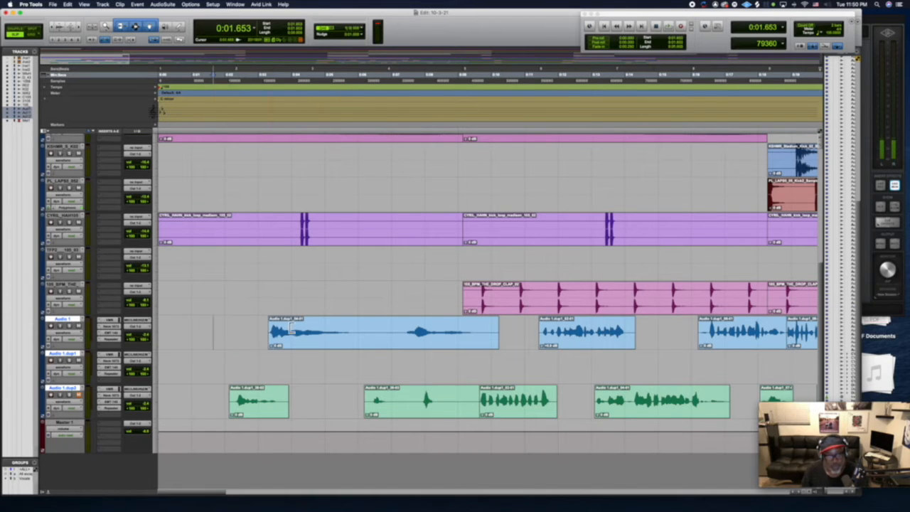
drag(353, 330, 403, 331)
key(Delete)
drag(474, 331, 501, 331)
key(Delete)
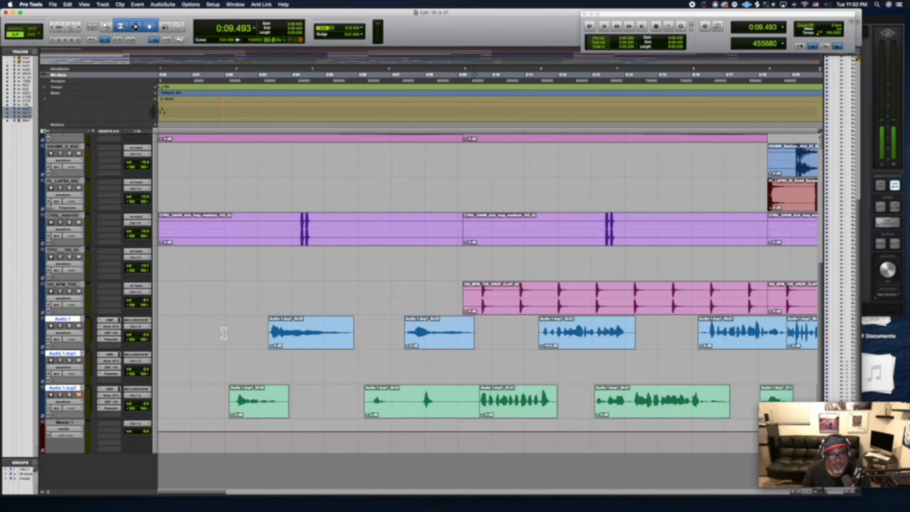
Play the session from the start to check the trimmed vocals in the intro.
key(Return)
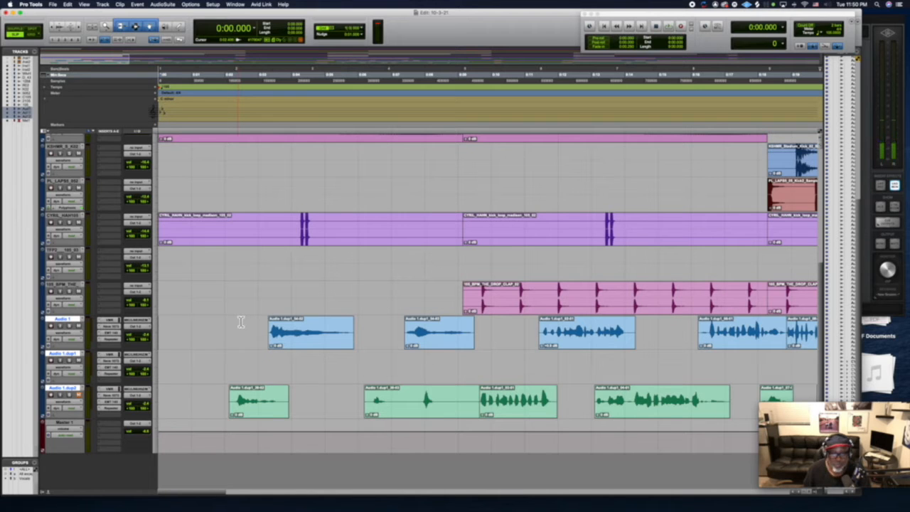
key(space)
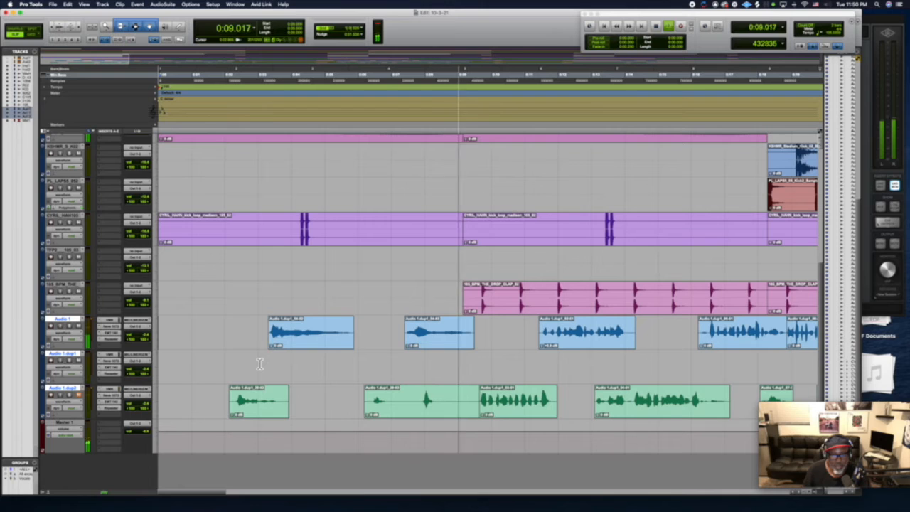
key(space)
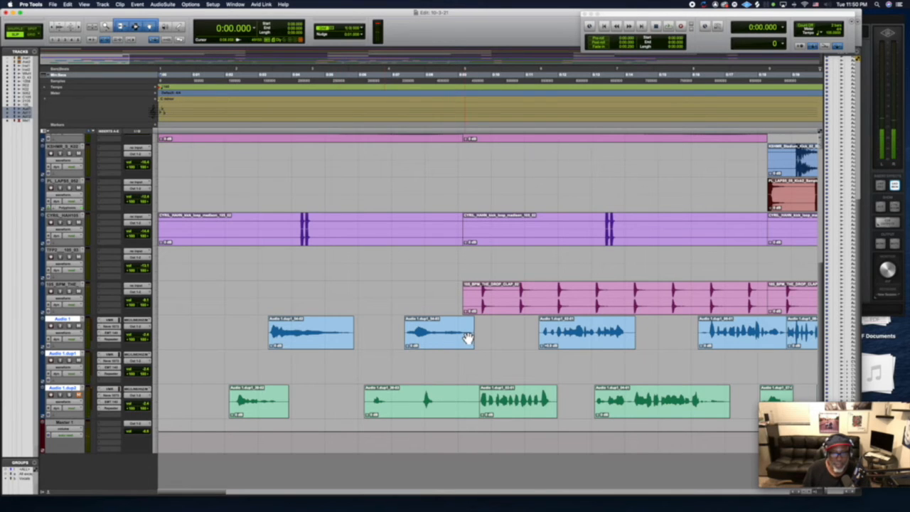
Select the first trimmed clip on the Audio 1 track and open the Q10 Mono equalizer from AudioSuite for it.
click(312, 339)
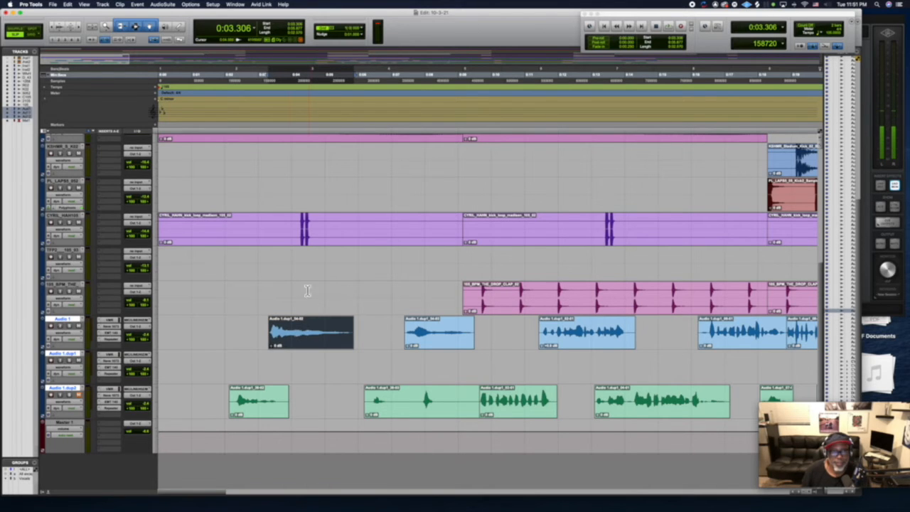
click(168, 5)
mouse_move(176, 26)
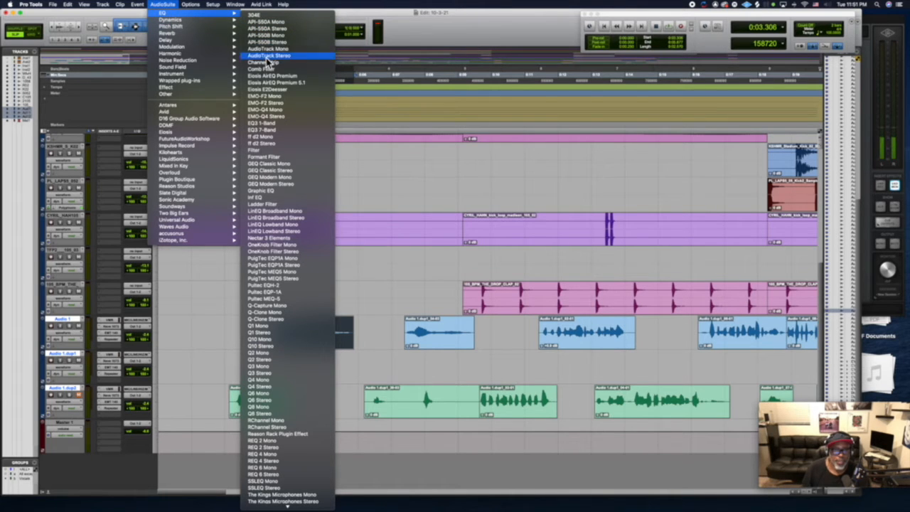
click(278, 343)
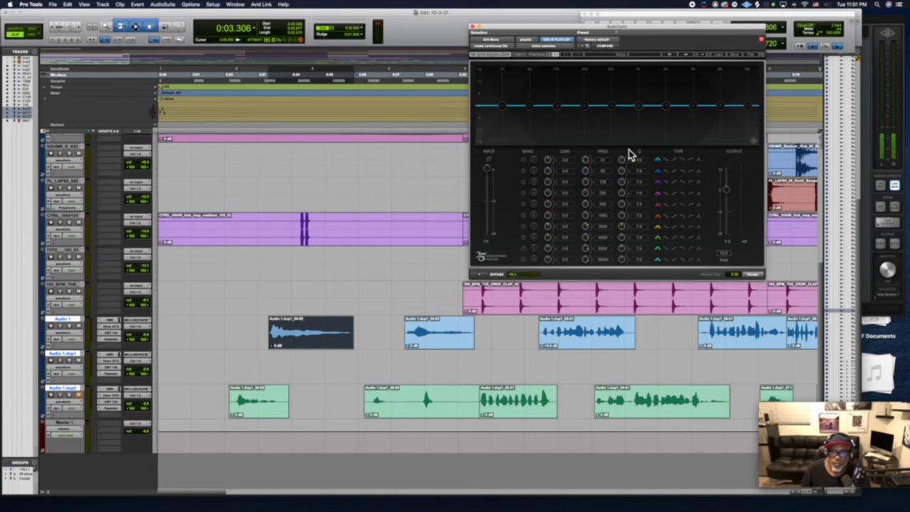
Try the Radio preset in the Q10 equalizer and preview it on the selected vocal clip.
click(721, 59)
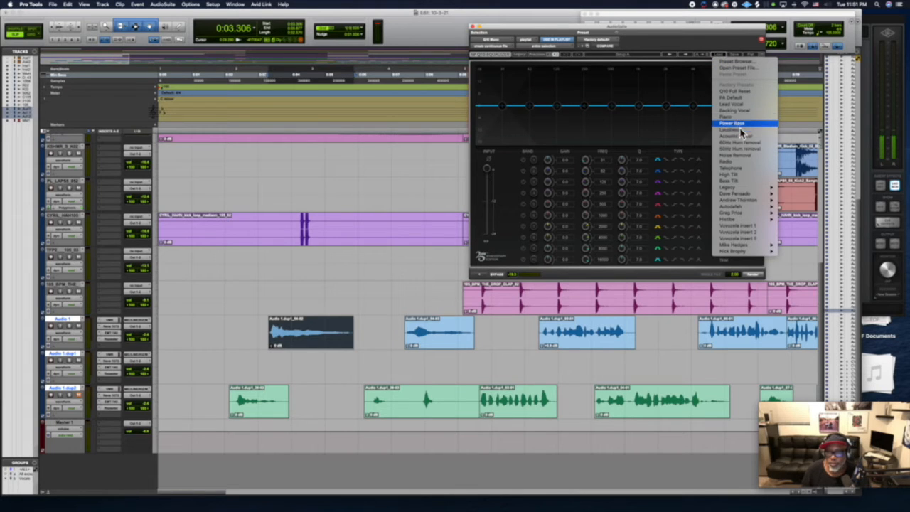
click(746, 163)
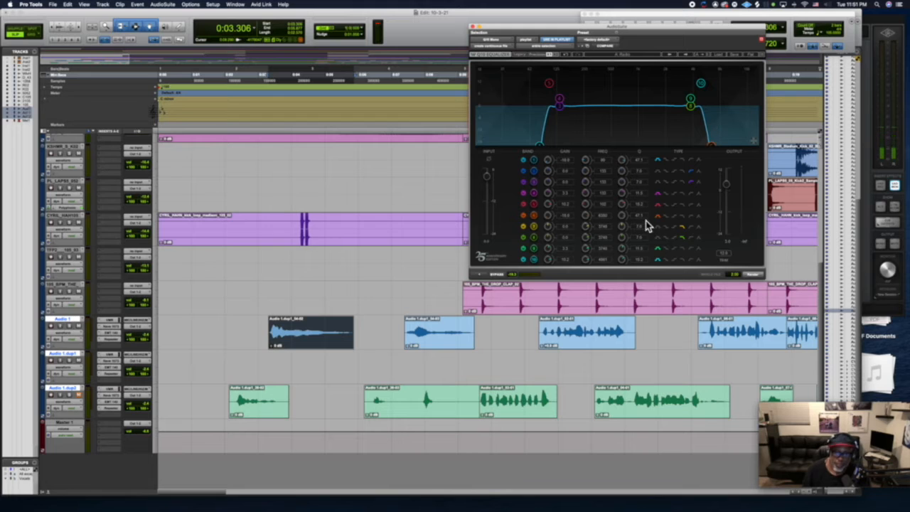
click(480, 277)
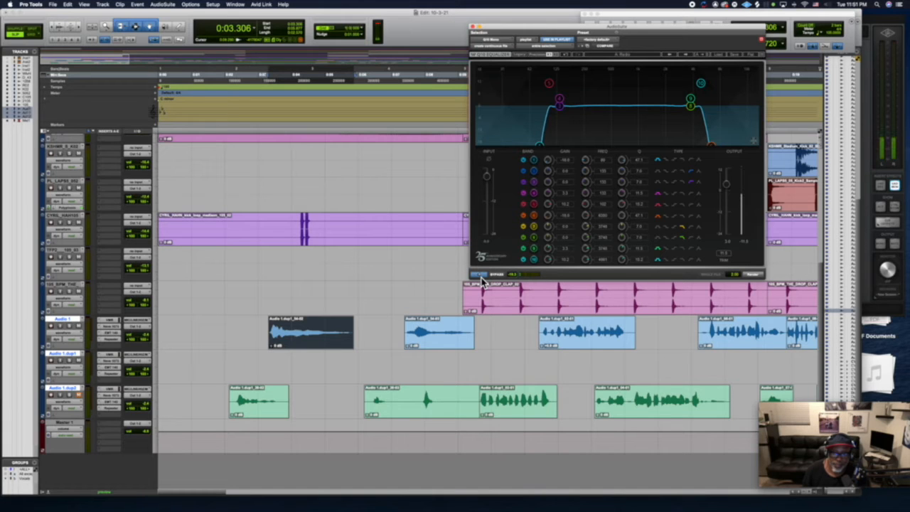
click(481, 278)
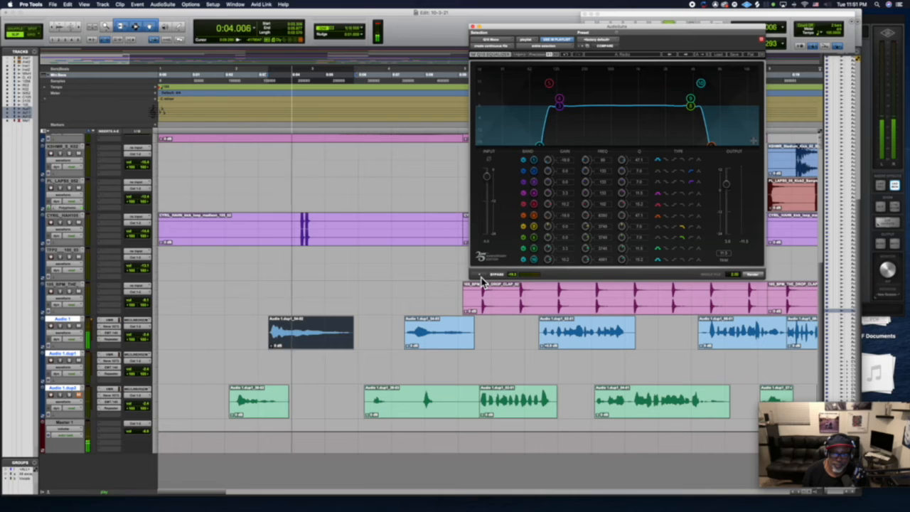
click(481, 278)
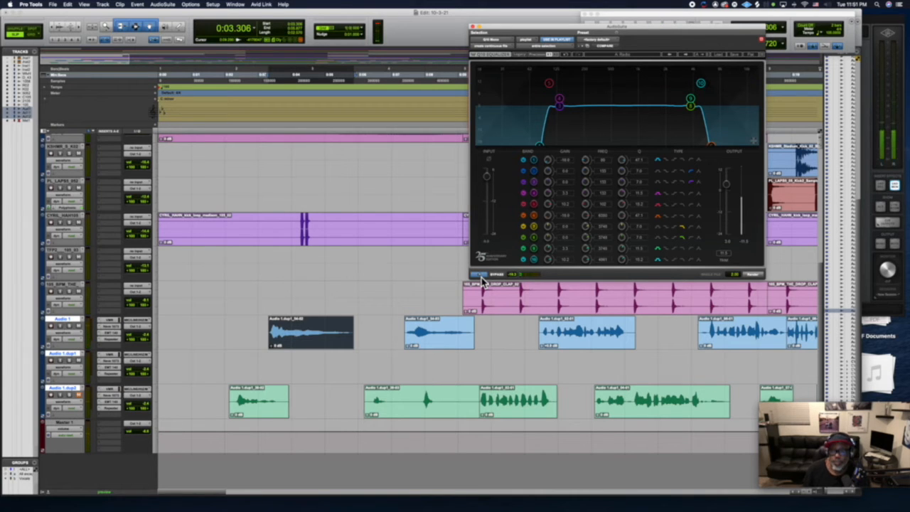
click(481, 278)
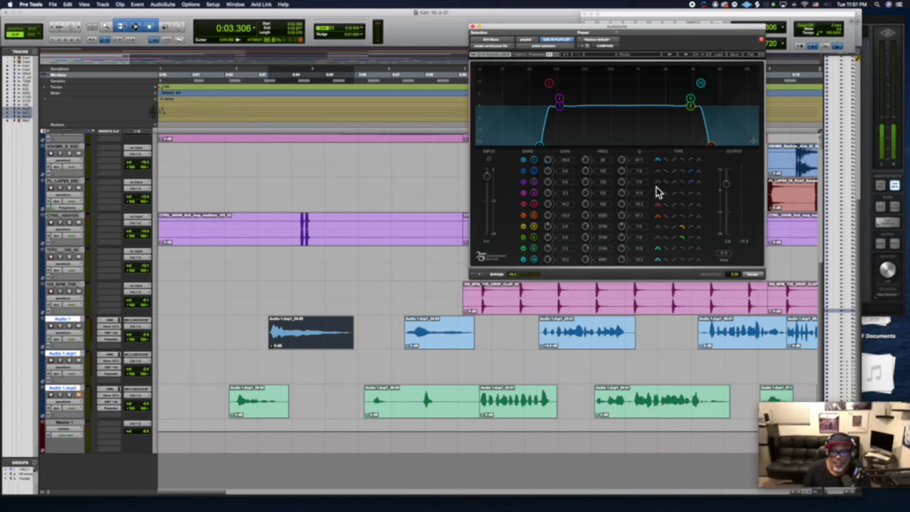
Load the Telephone preset in the Q10 equalizer and, after previewing it, render it onto the first Audio 1 clip.
click(721, 60)
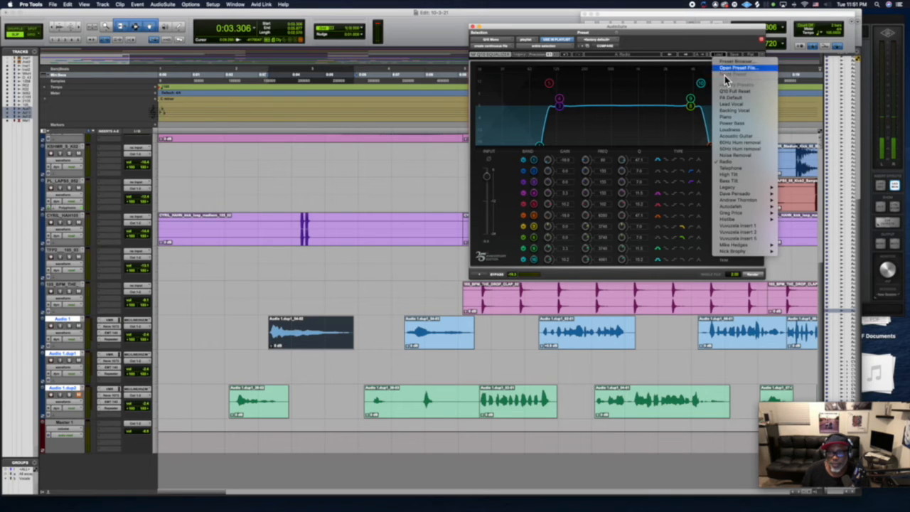
click(741, 170)
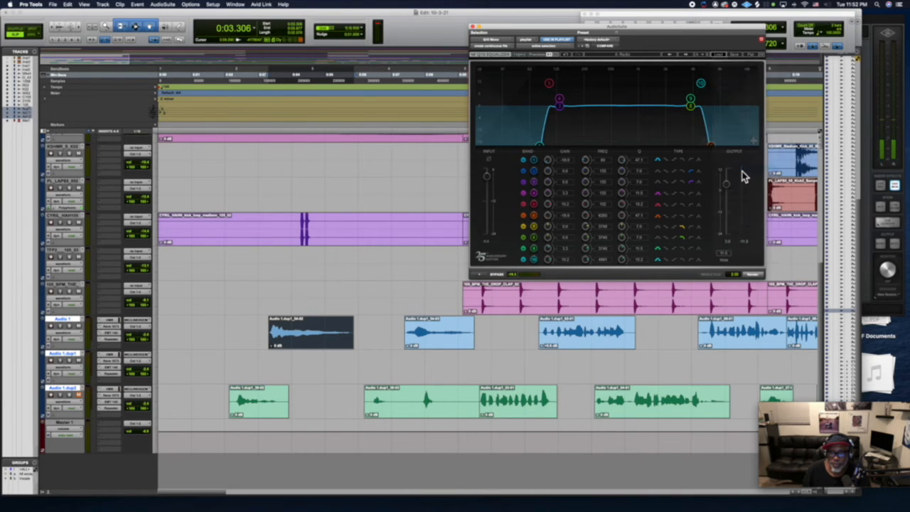
click(483, 275)
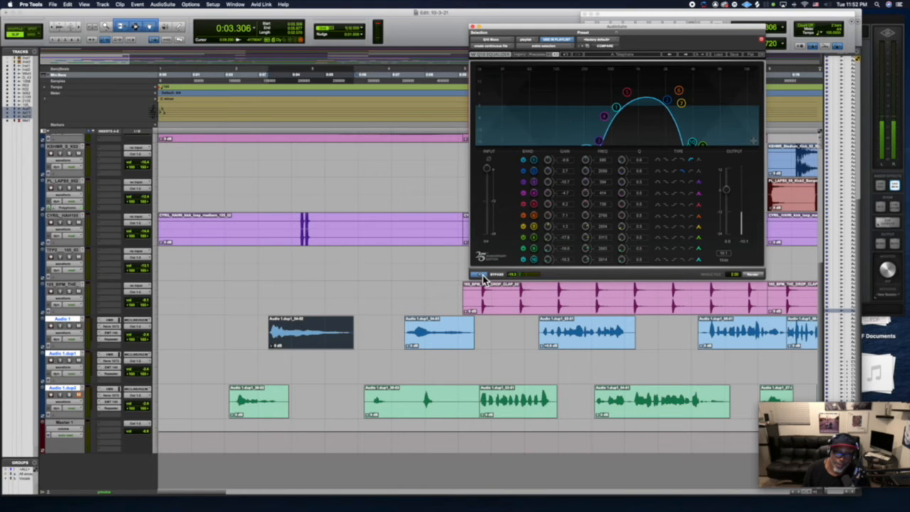
click(482, 275)
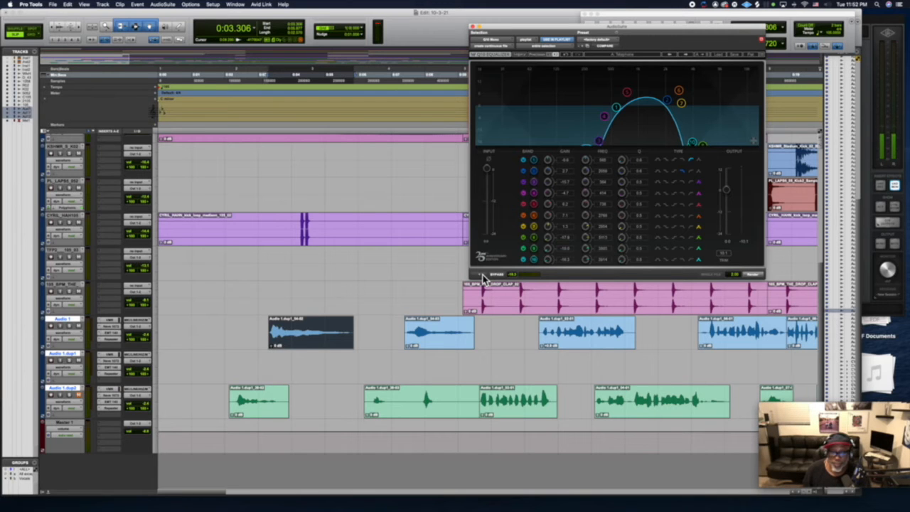
click(482, 275)
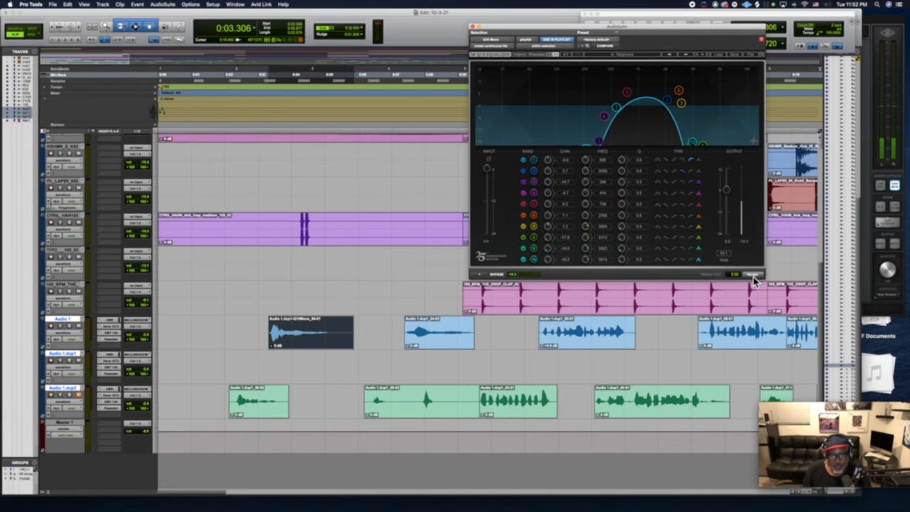
key(space)
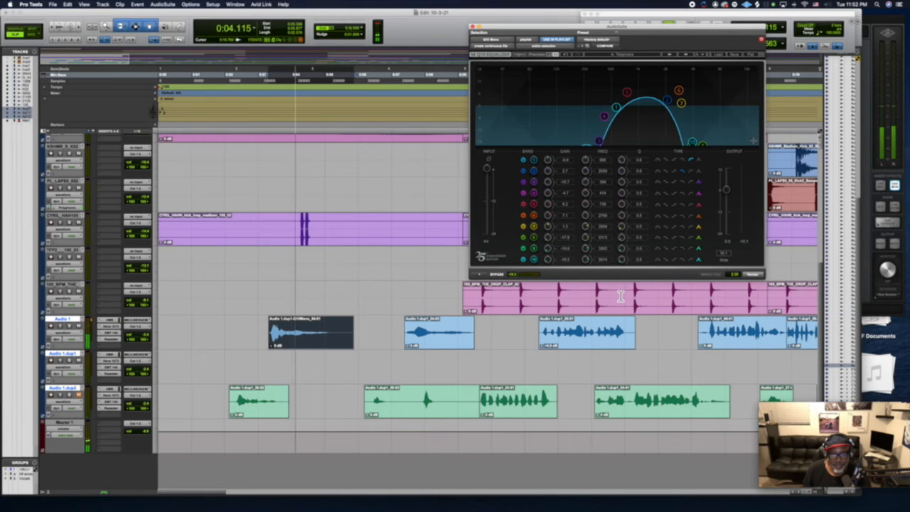
key(space)
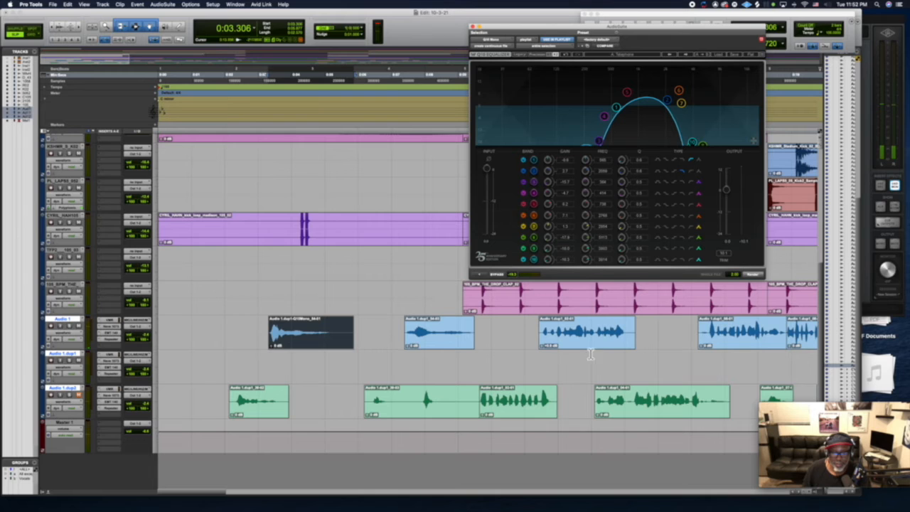
Render the Telephone equalizer setting onto the second Audio 1 clip, play it back, and close the equalizer.
click(463, 345)
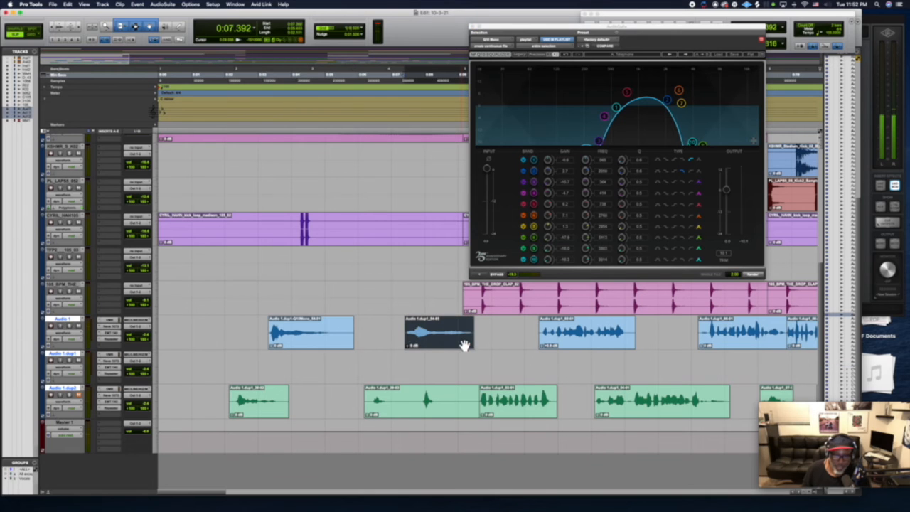
click(758, 278)
key(space)
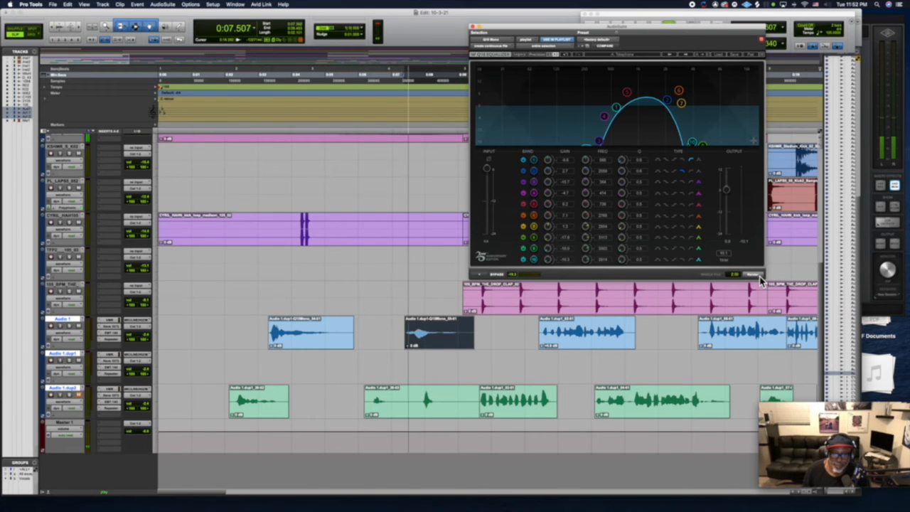
key(space)
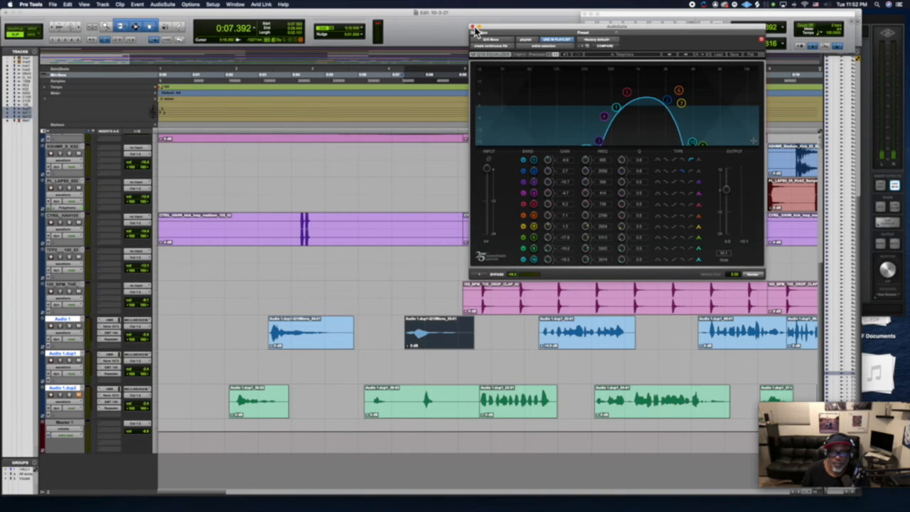
click(473, 28)
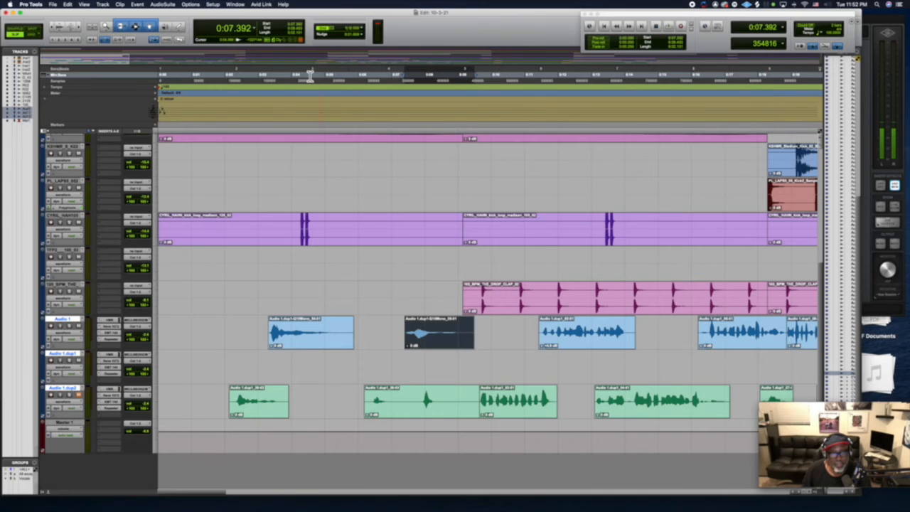
Play the intro from the start to hear the two telephone-filtered vocal clips in the mix.
click(239, 78)
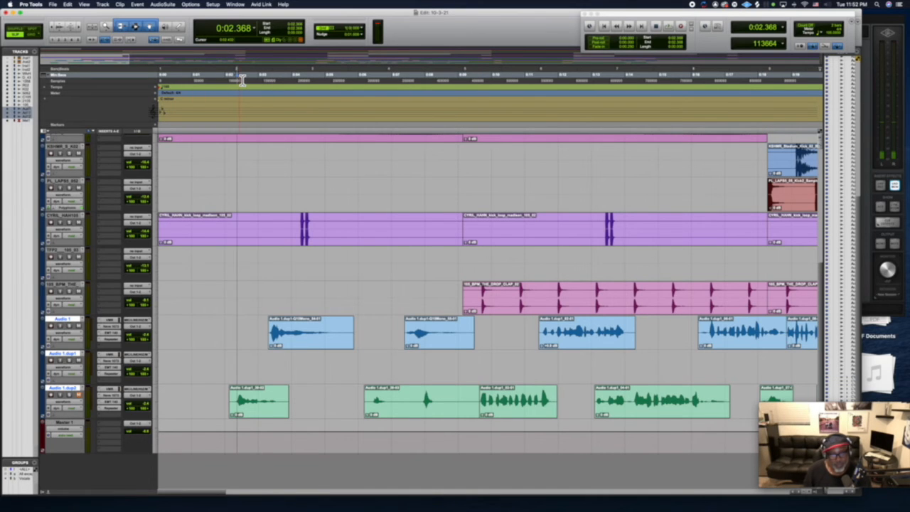
key(space)
key(Return)
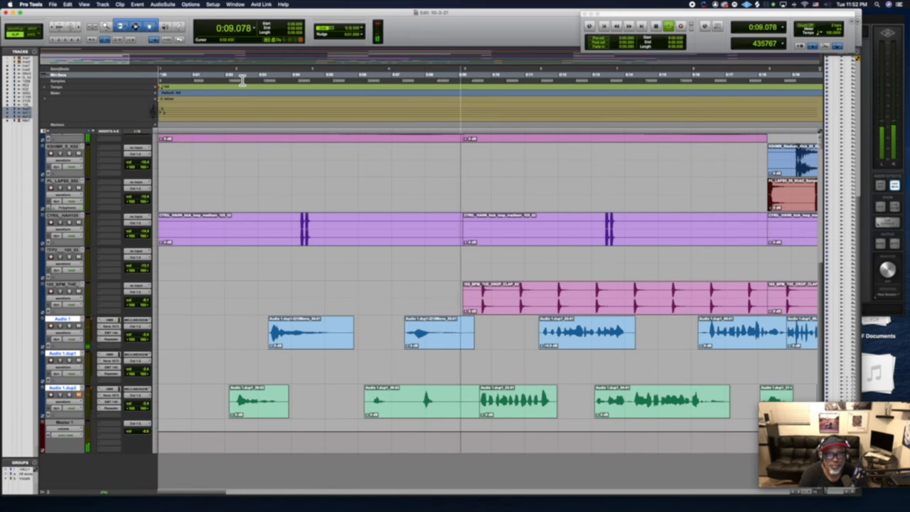
key(space)
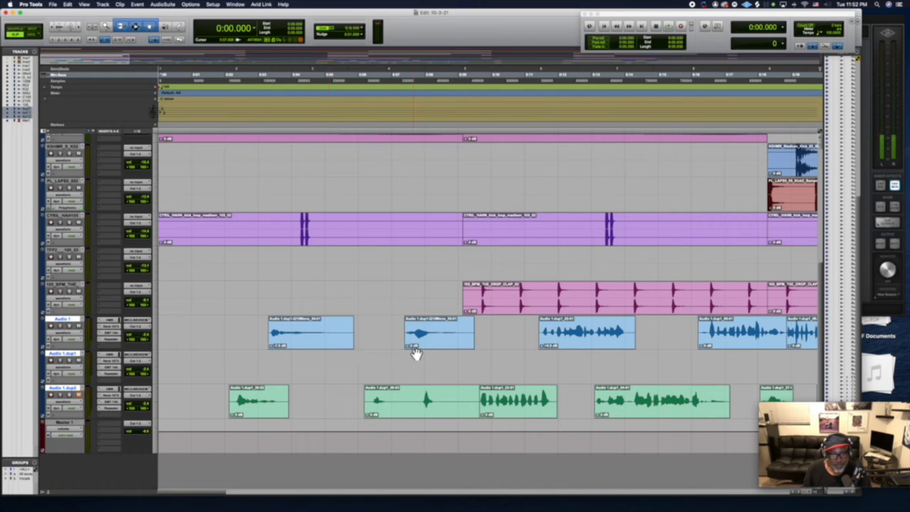
Lower the clip gain of the two telephone-filtered Audio 1 clips and check their level by playing the section.
click(246, 283)
key(space)
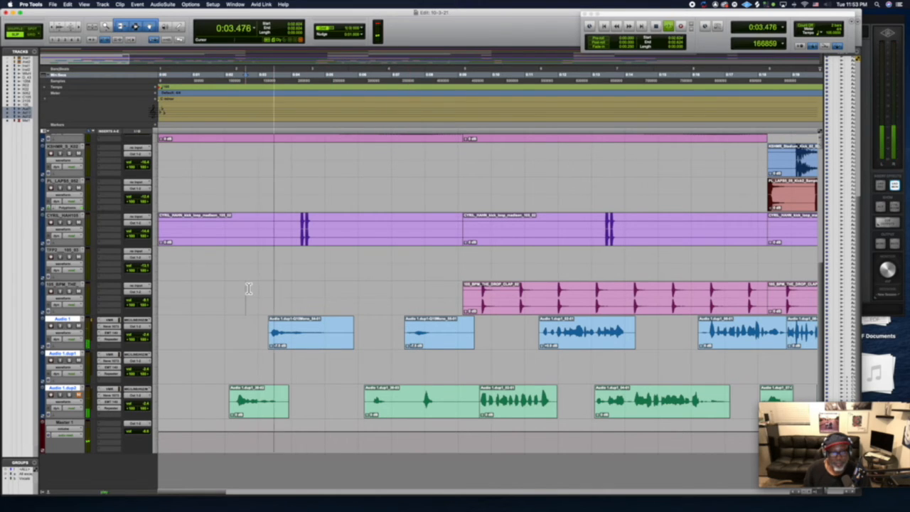
key(space)
click(275, 345)
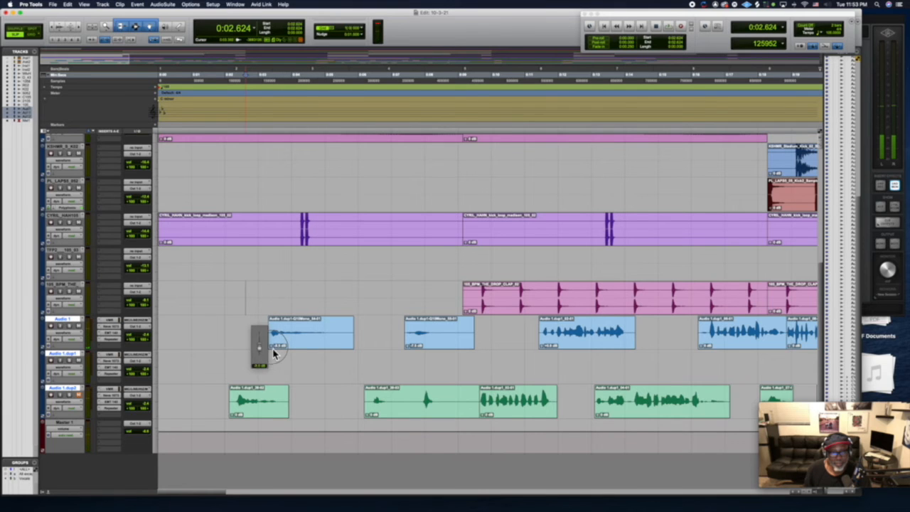
click(408, 352)
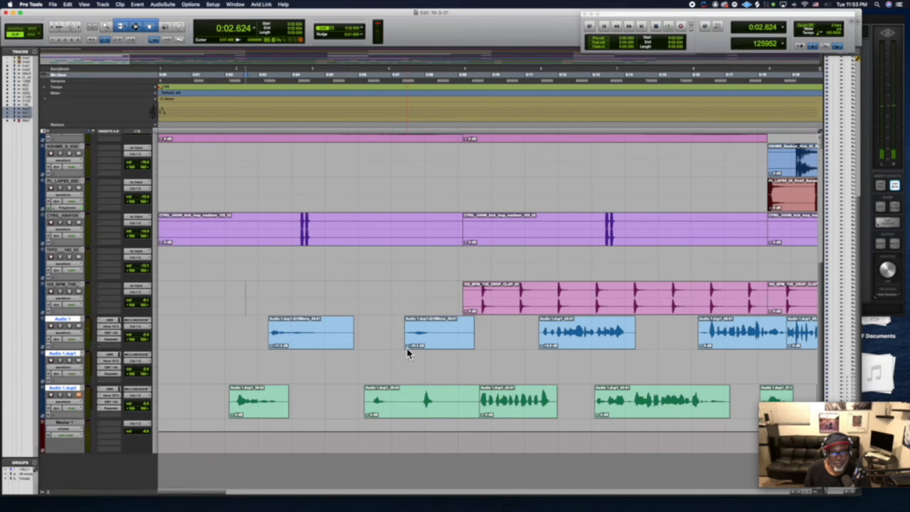
key(space)
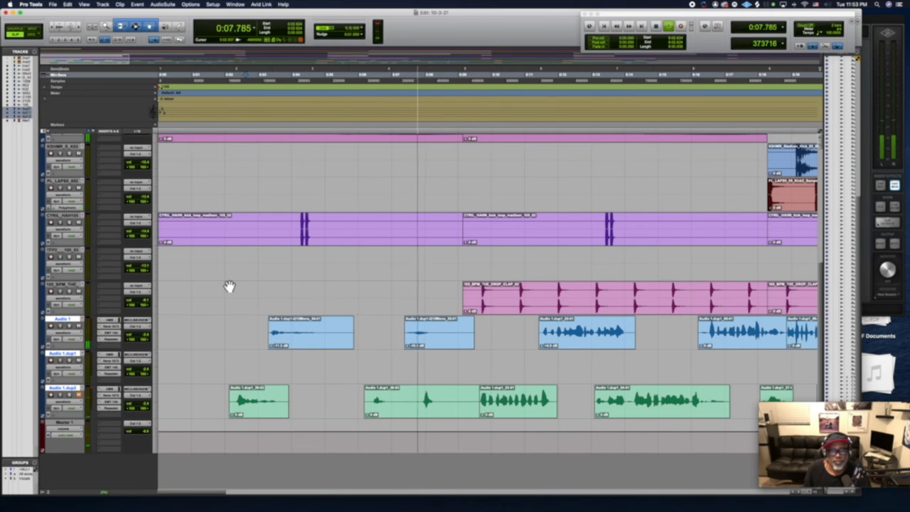
key(space)
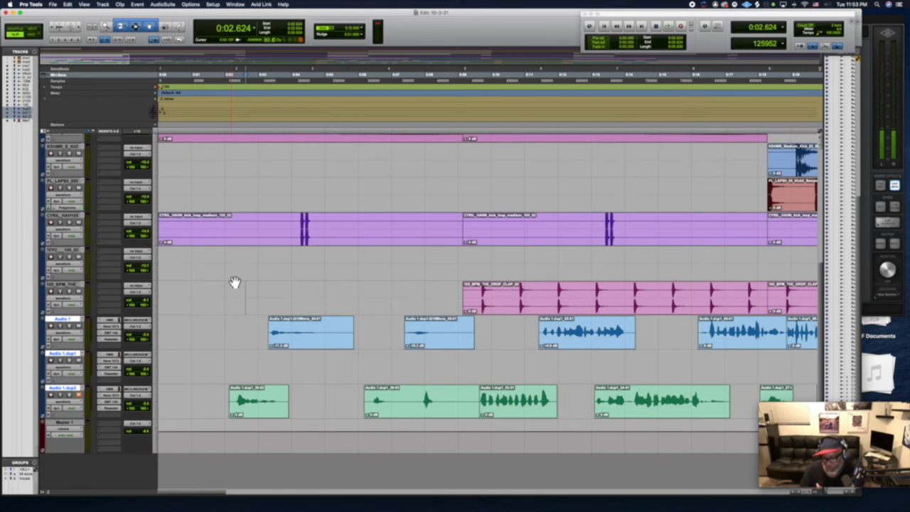
Solo the Inst 2 track and play it briefly to hear the part on its own.
scroll(235, 282, right, 5)
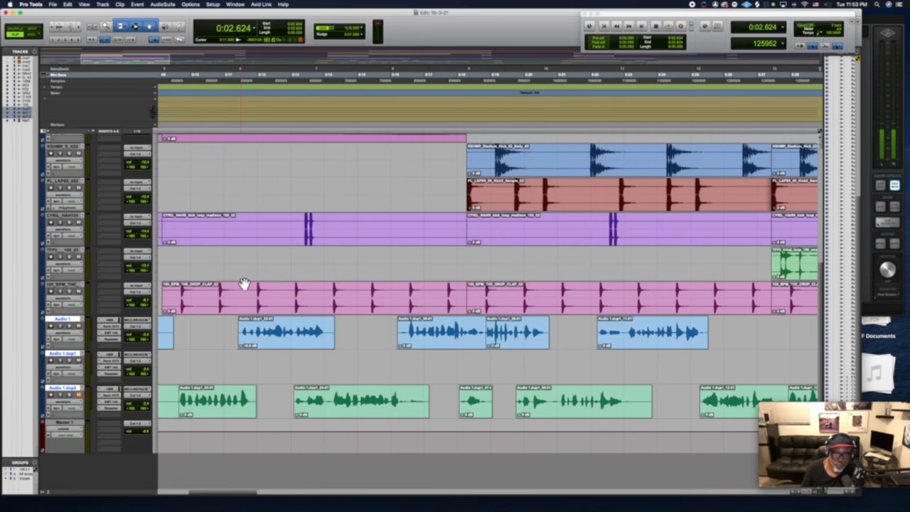
scroll(244, 284, left, 5)
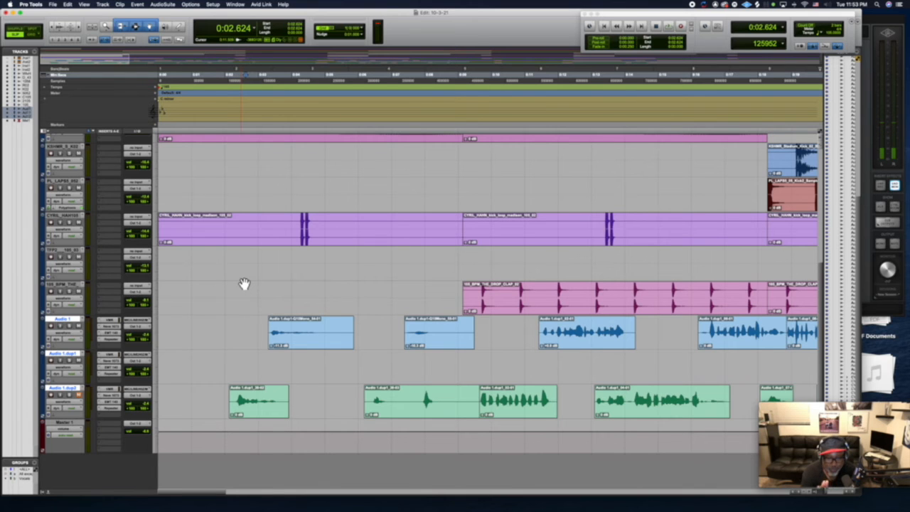
scroll(244, 284, up, 5)
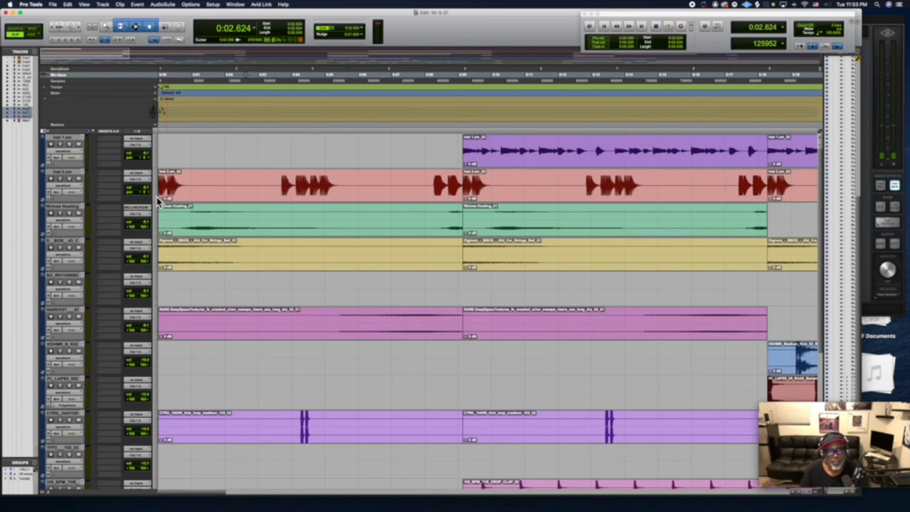
click(70, 178)
key(space)
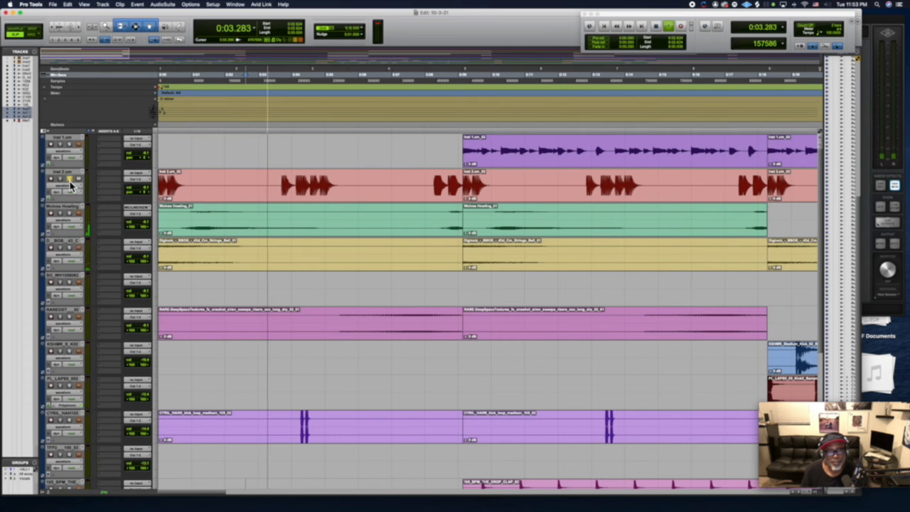
key(space)
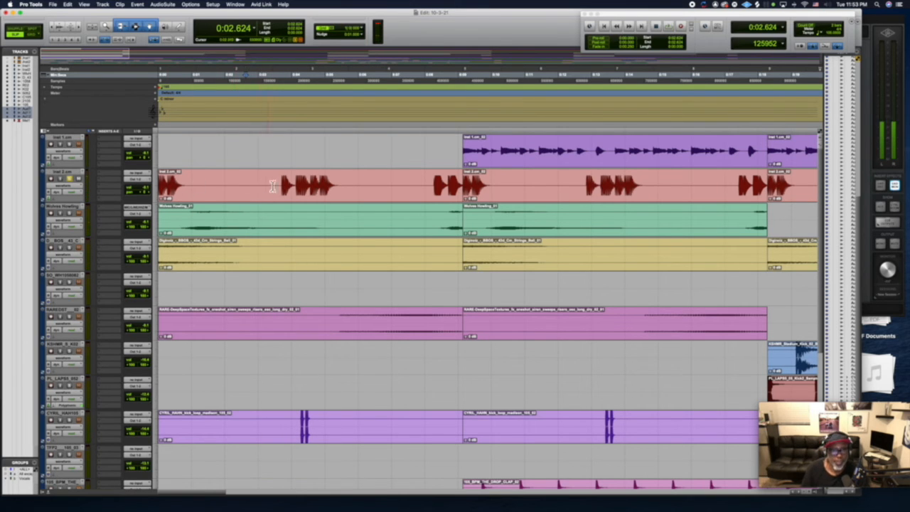
Separate the second group of hits on the Inst 2 track into its own clip and load the Telephone preset in AudioSuite's Q10 Mono equalizer.
drag(275, 187, 347, 188)
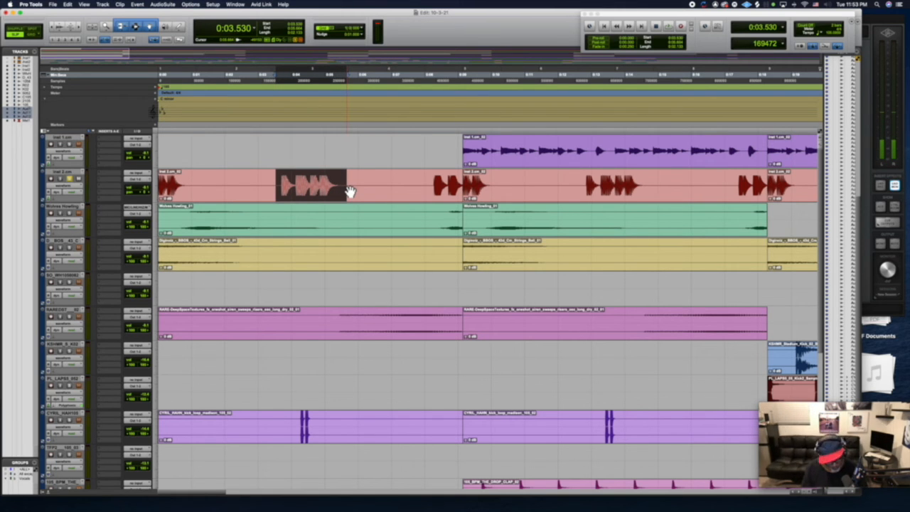
key(super+e)
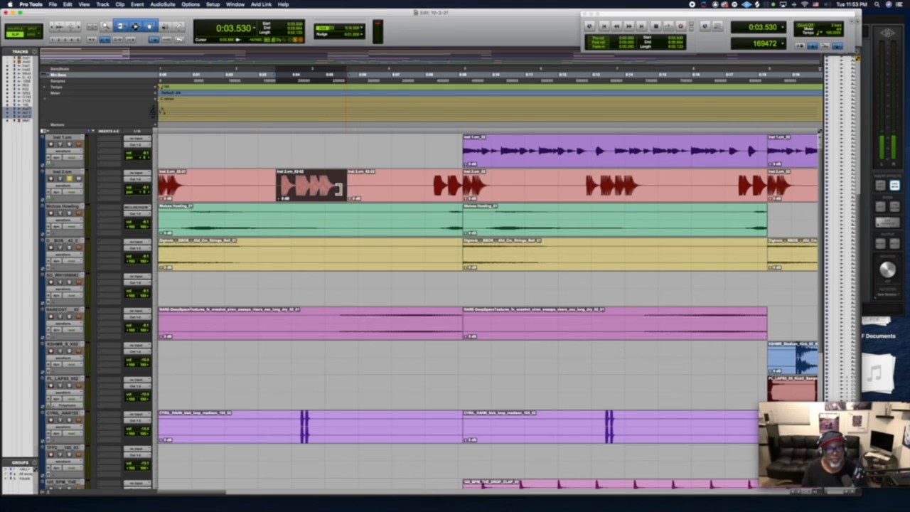
click(163, 5)
mouse_move(164, 14)
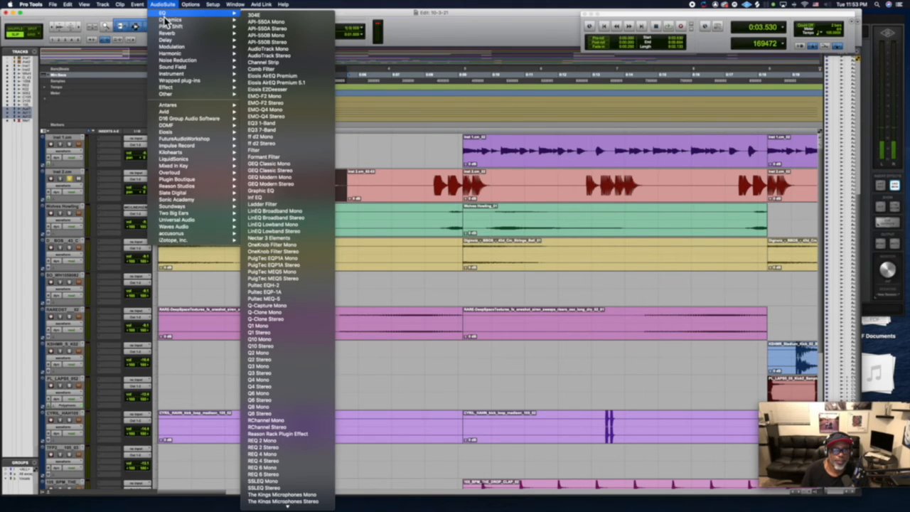
click(291, 342)
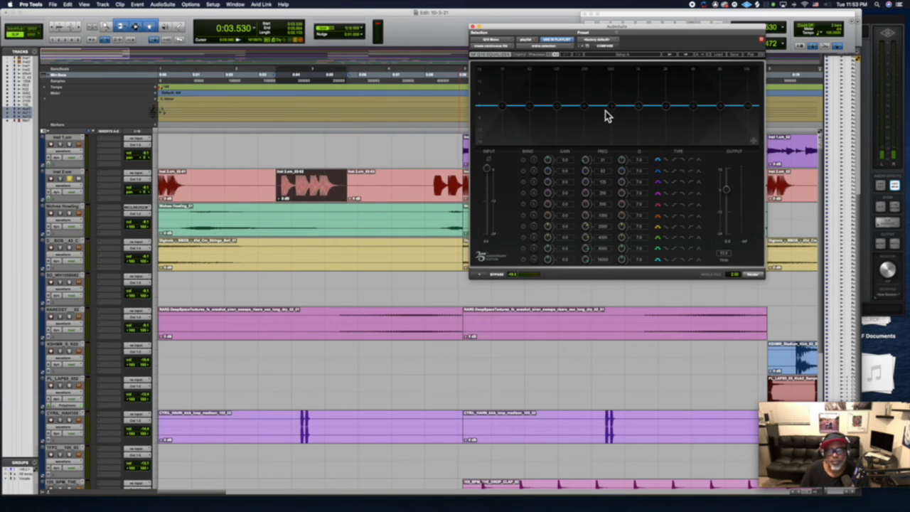
click(720, 57)
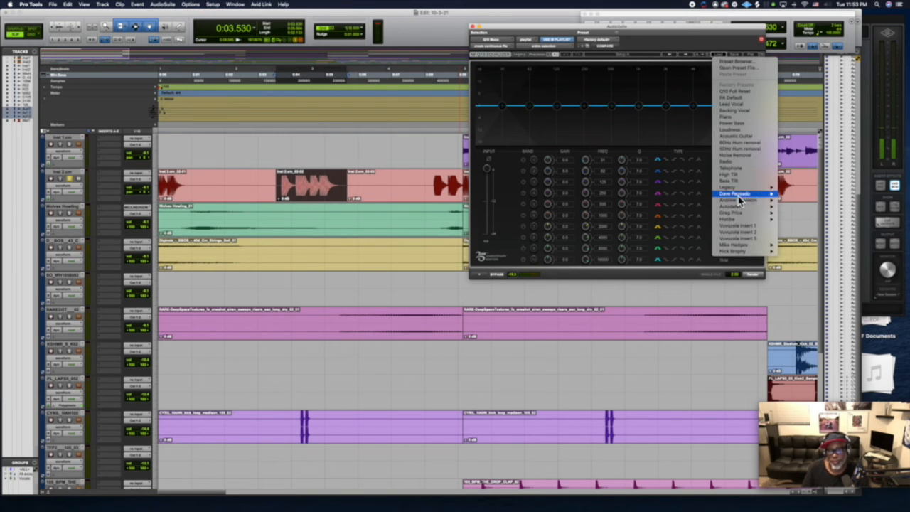
click(739, 170)
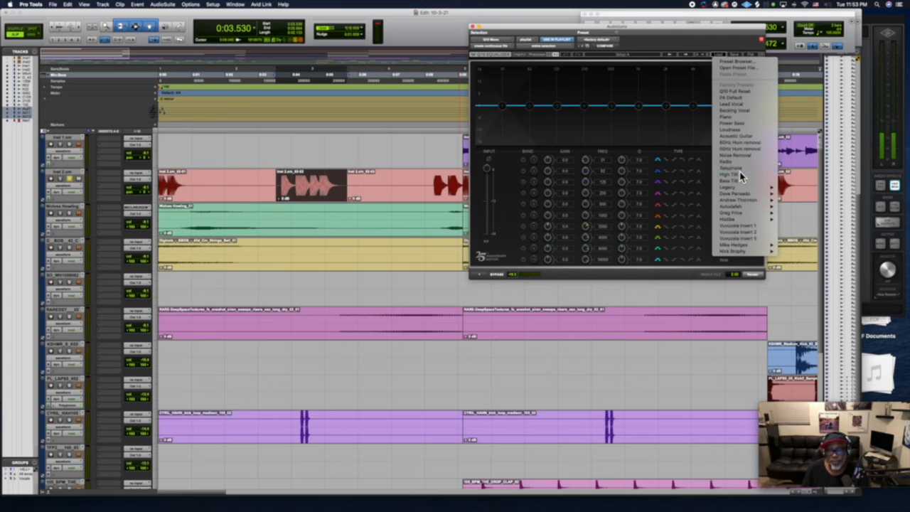
Raise the equalizer's output level while previewing the Telephone setting, and render it onto the separated Inst 2 clip.
click(478, 275)
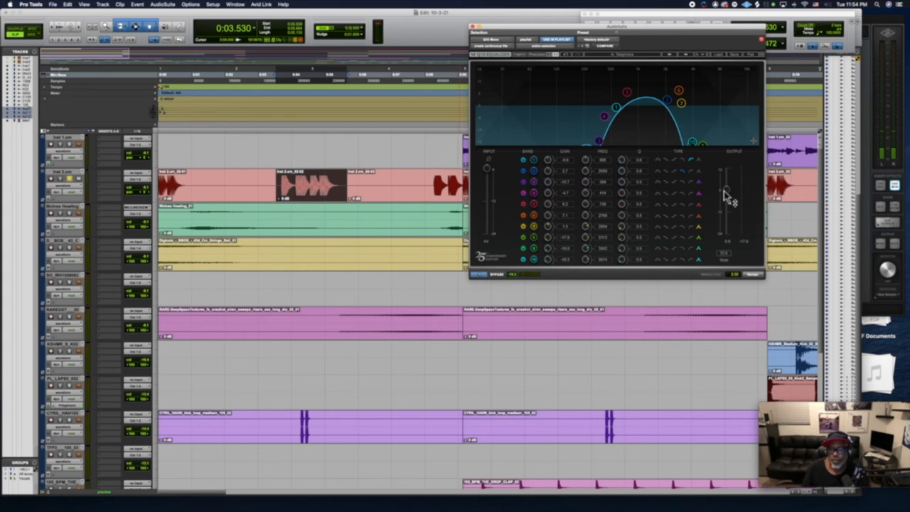
drag(725, 192, 725, 179)
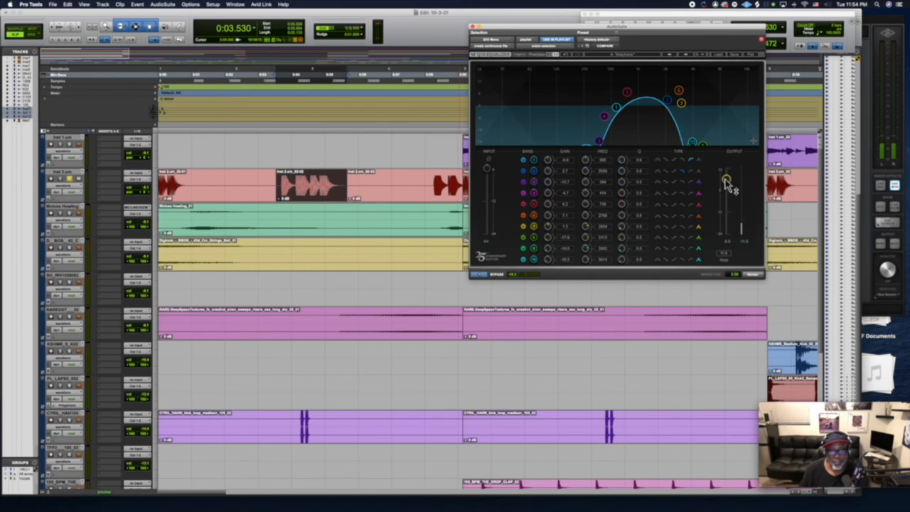
scroll(375, 263, down, 6)
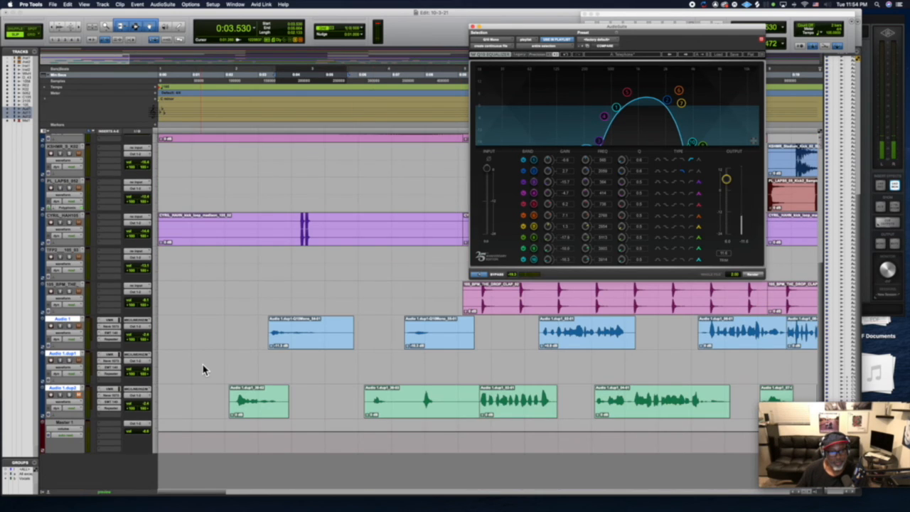
scroll(204, 371, up, 6)
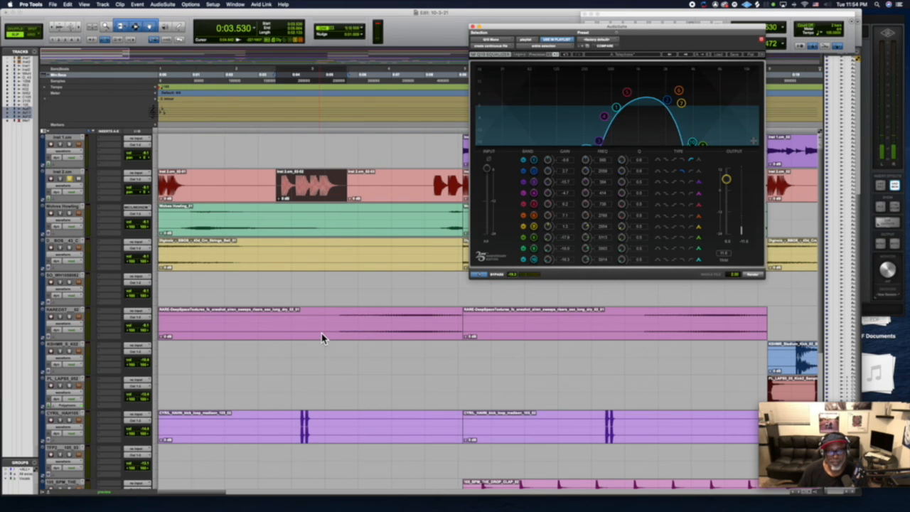
click(480, 275)
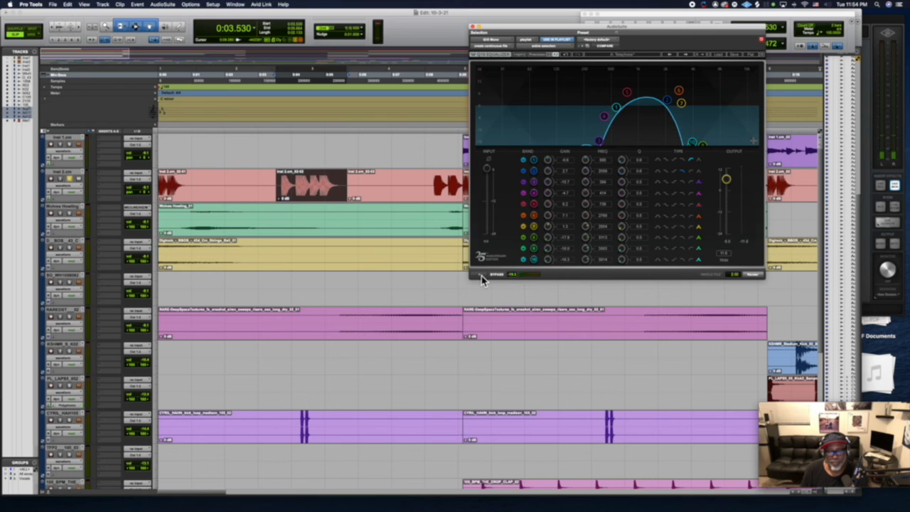
click(752, 275)
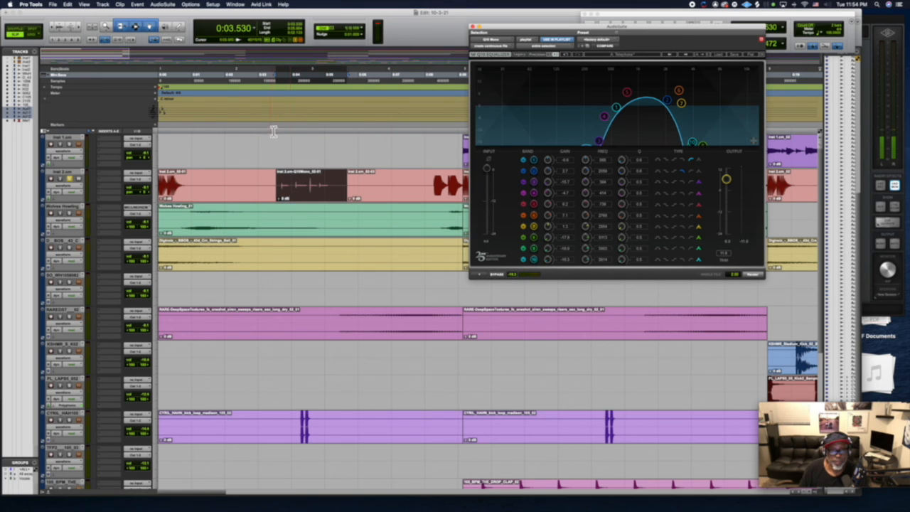
Unsolo the Inst 2 track and play the section leading into its telephone-filtered clip in the full mix.
click(262, 111)
key(space)
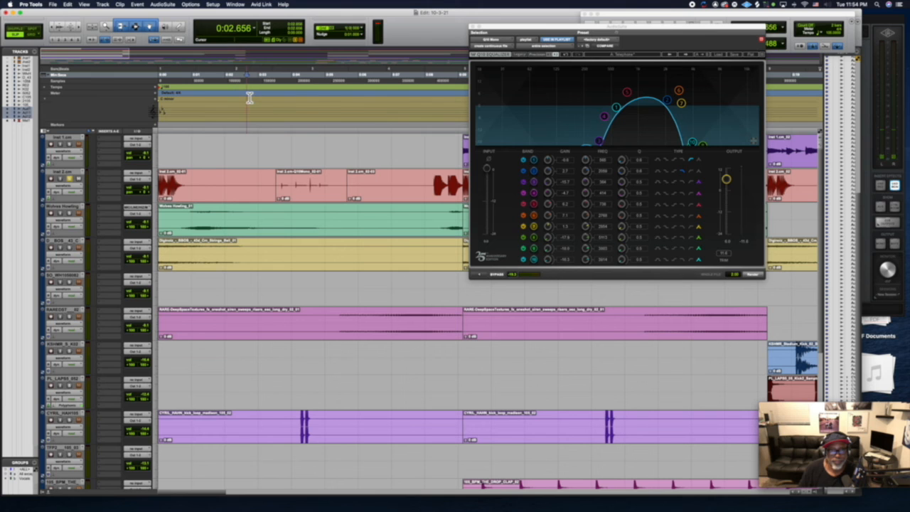
key(space)
click(70, 179)
key(space)
key(space)
key(space)
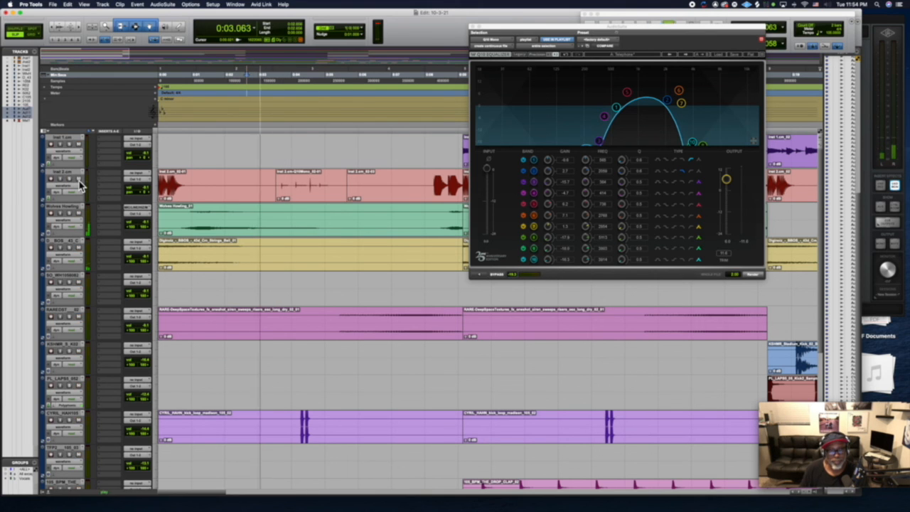
key(space)
Raise the clip gain of the telephone-filtered Inst 2 clip while playing the mix from the start.
key(Return)
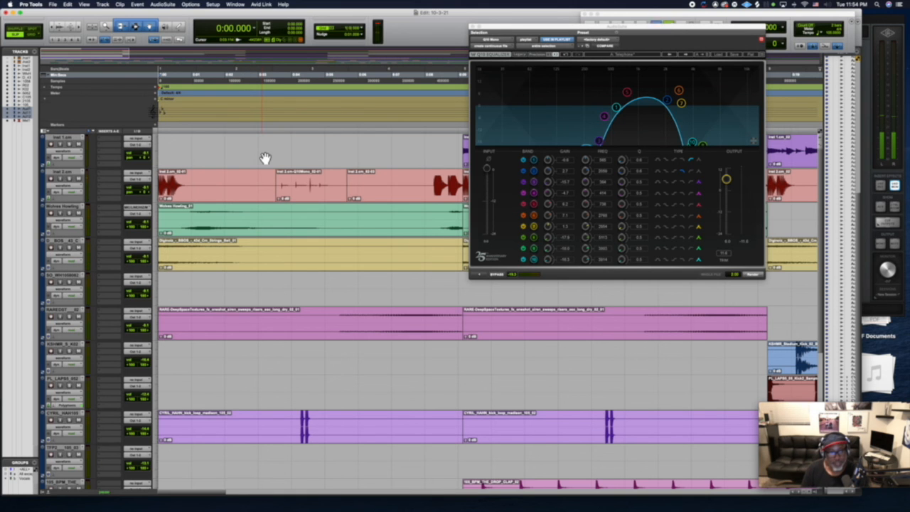
key(space)
click(282, 199)
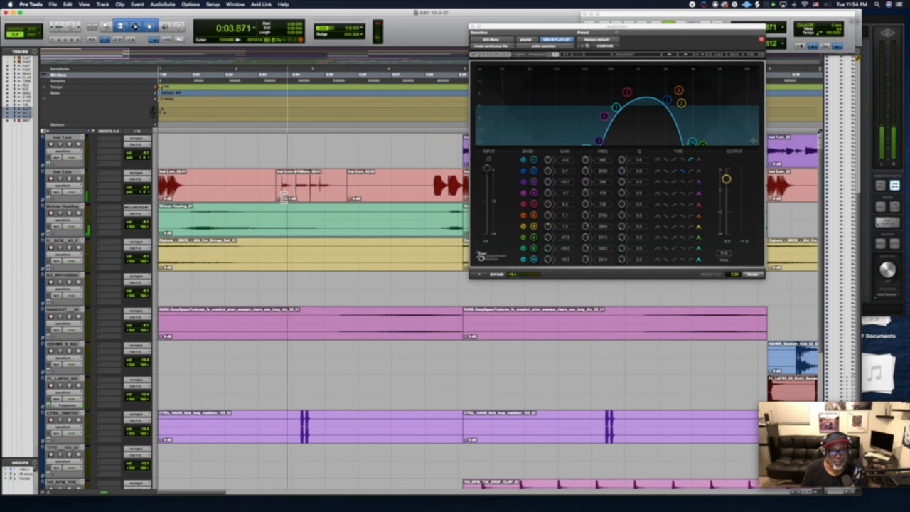
key(space)
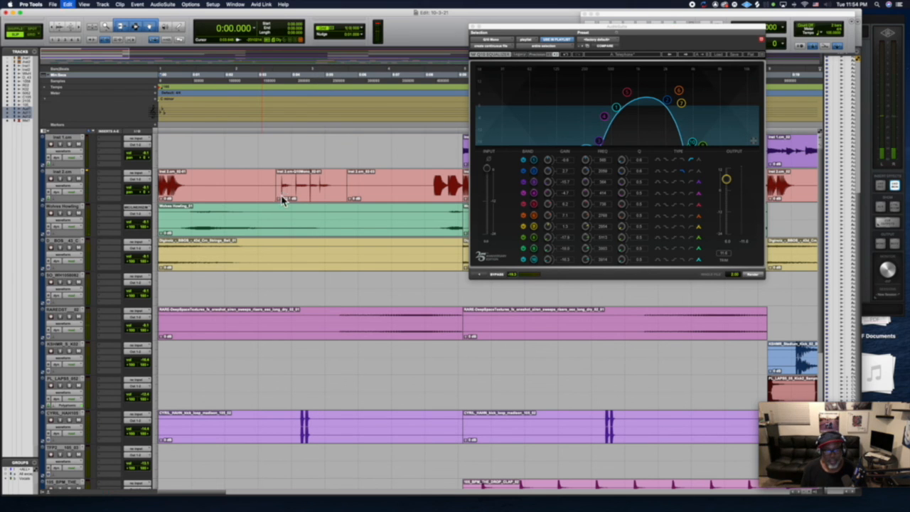
Undo the edits on the Inst 2 track back to the original clip before it was separated.
click(283, 199)
key(space)
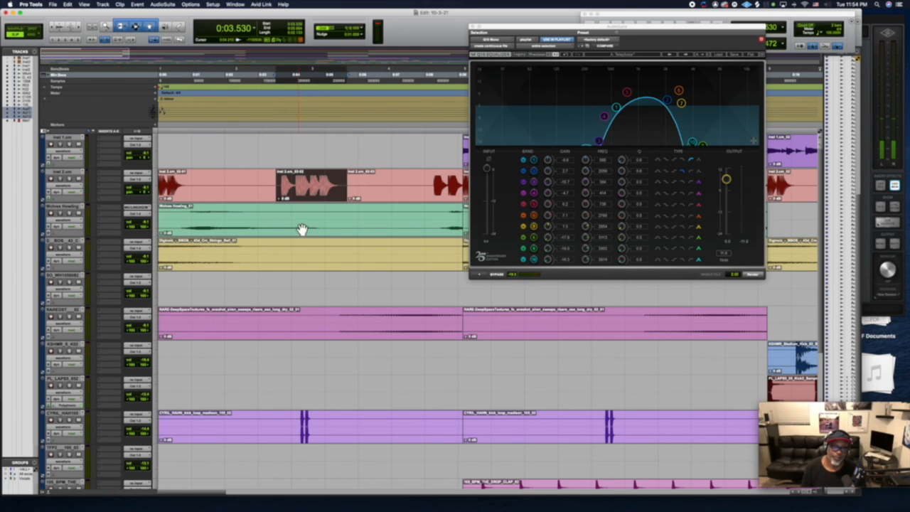
click(280, 163)
click(301, 196)
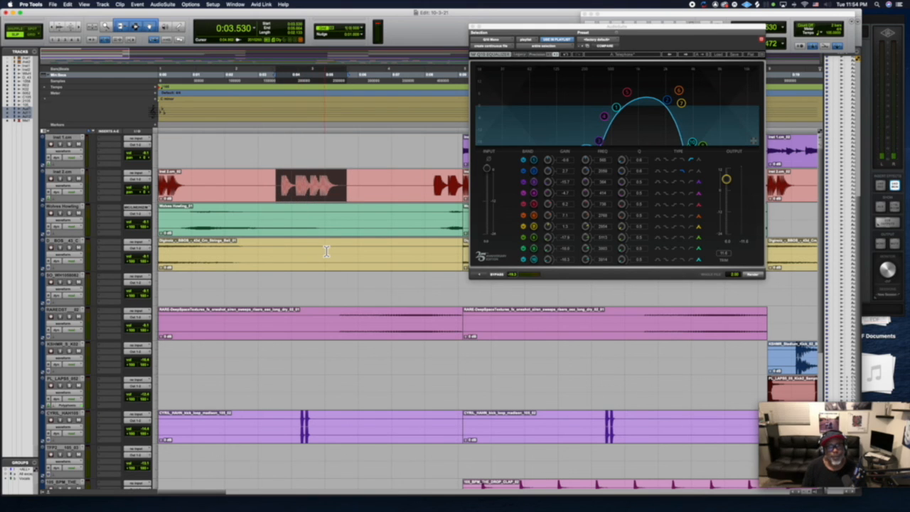